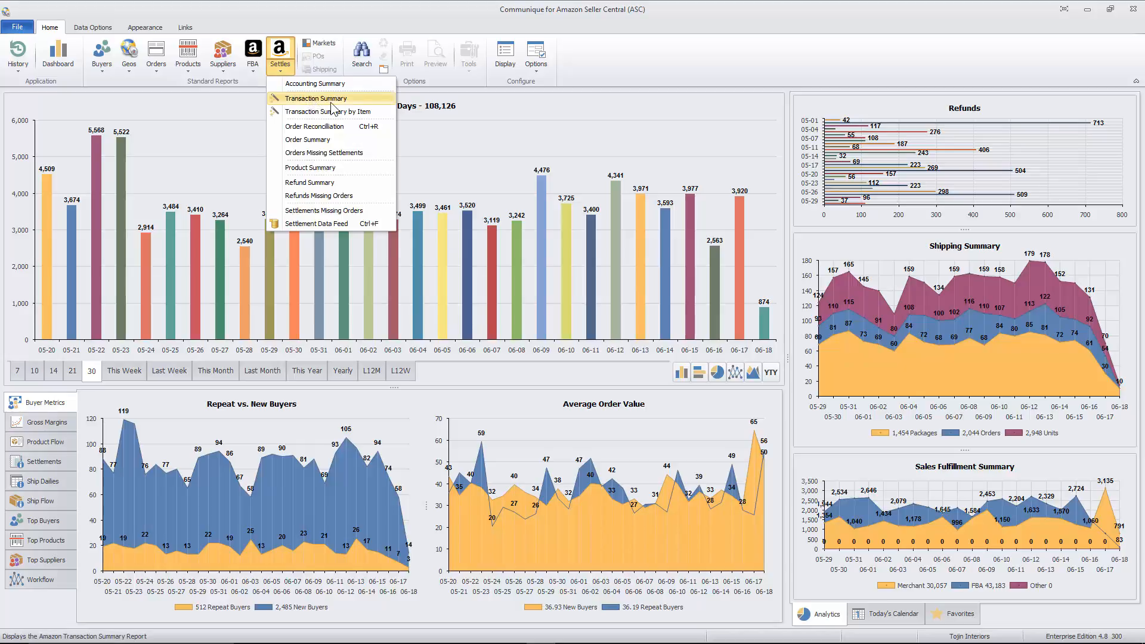
Step: Open the Transaction Summary report for Amazon settlements
click(332, 100)
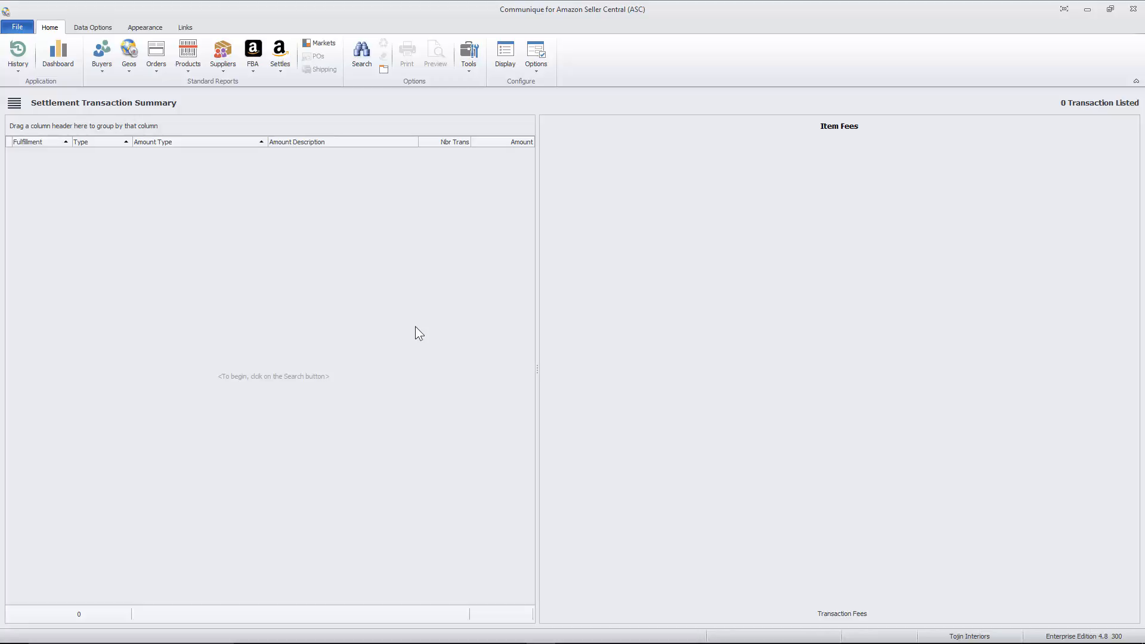
click(364, 61)
click(732, 500)
right_click(455, 348)
click(517, 354)
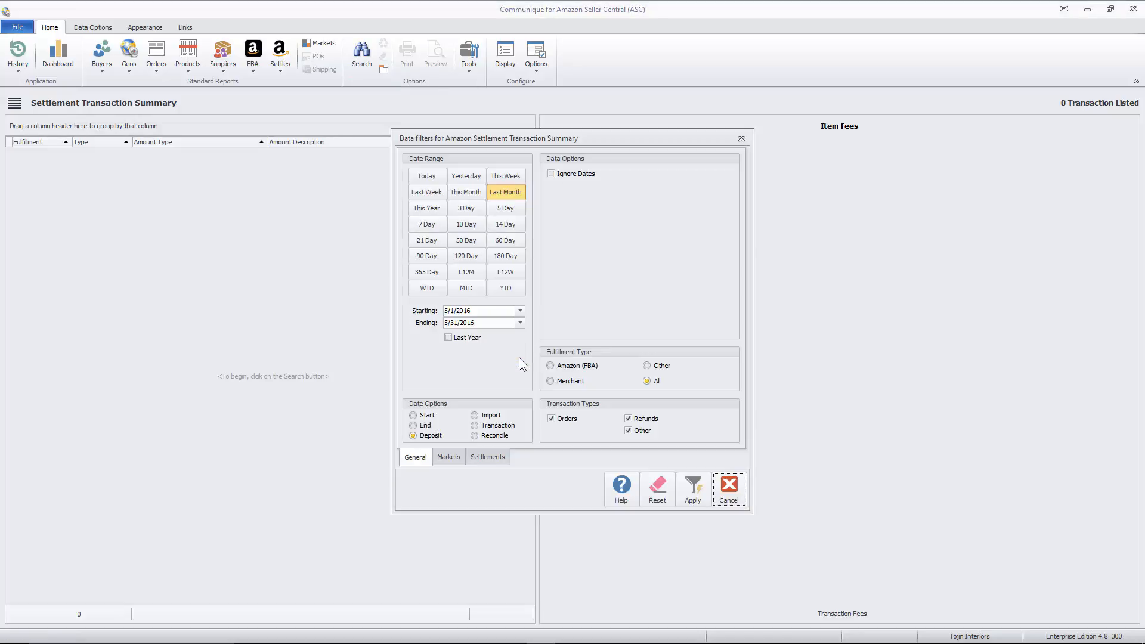
click(732, 492)
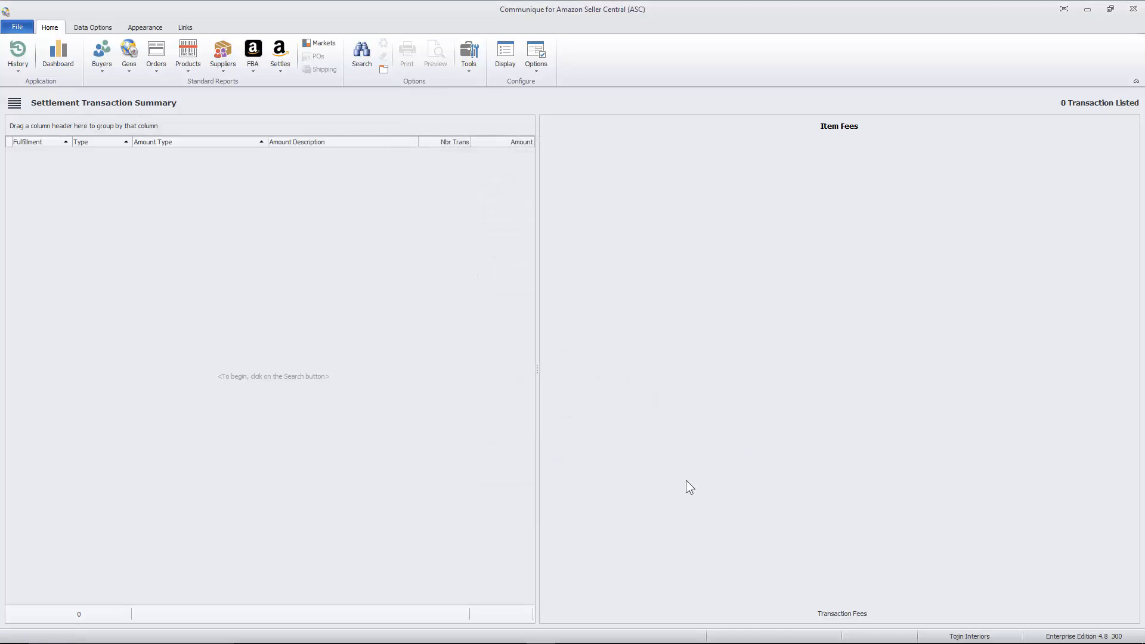
Step: Filter the Settlement Transaction Summary to the single settlement with deposit date 2/10/2016 and apply the filter
key(ctrl+f)
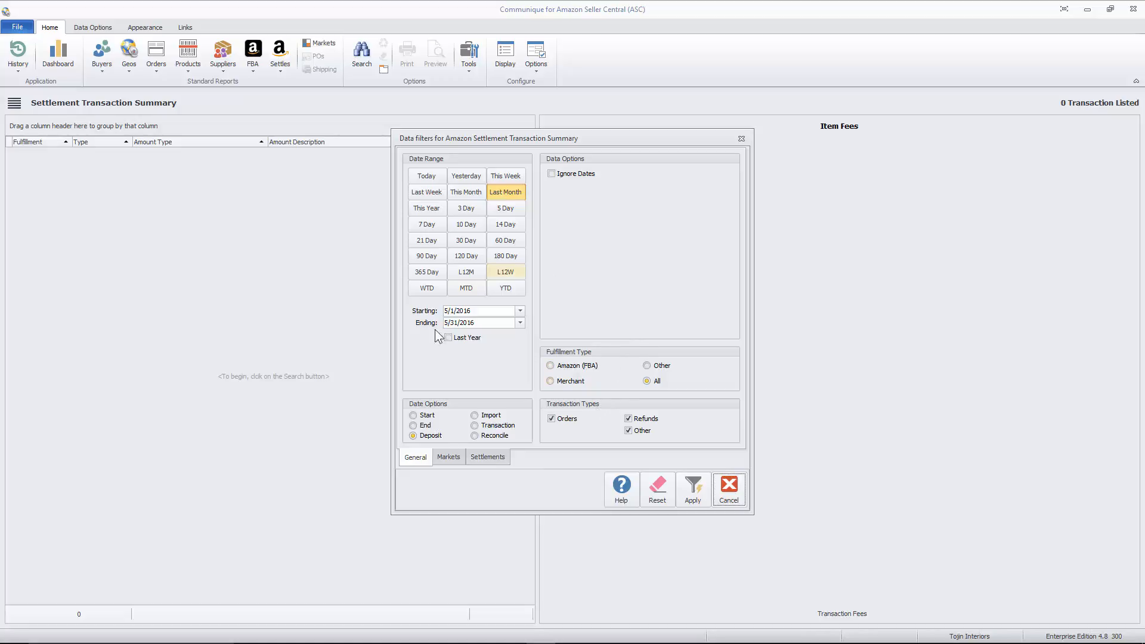
click(451, 457)
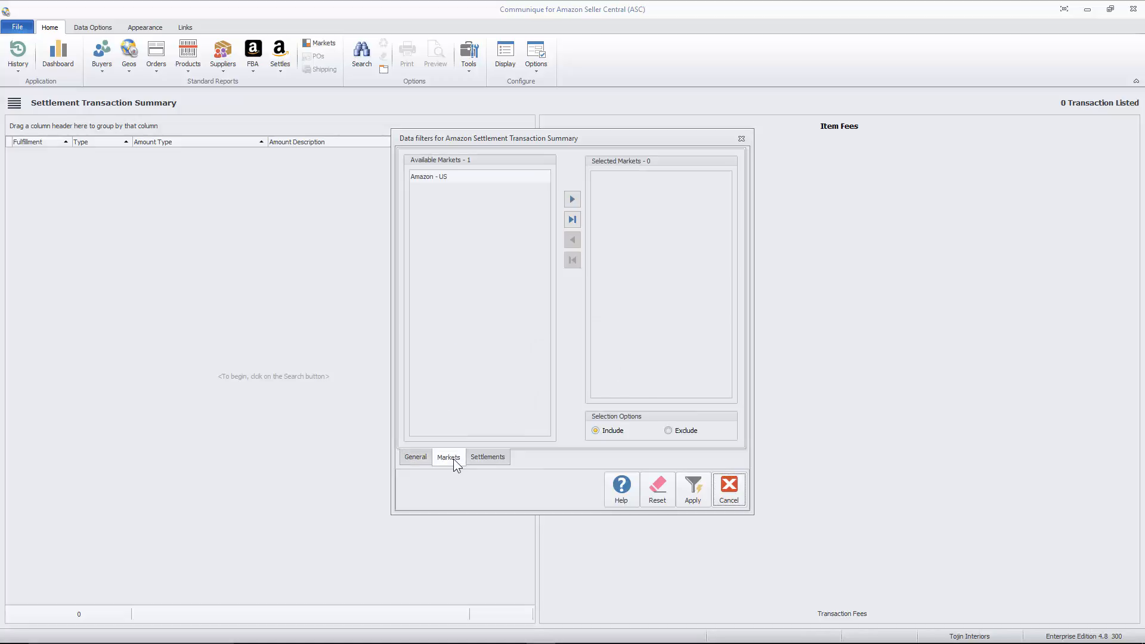
click(500, 456)
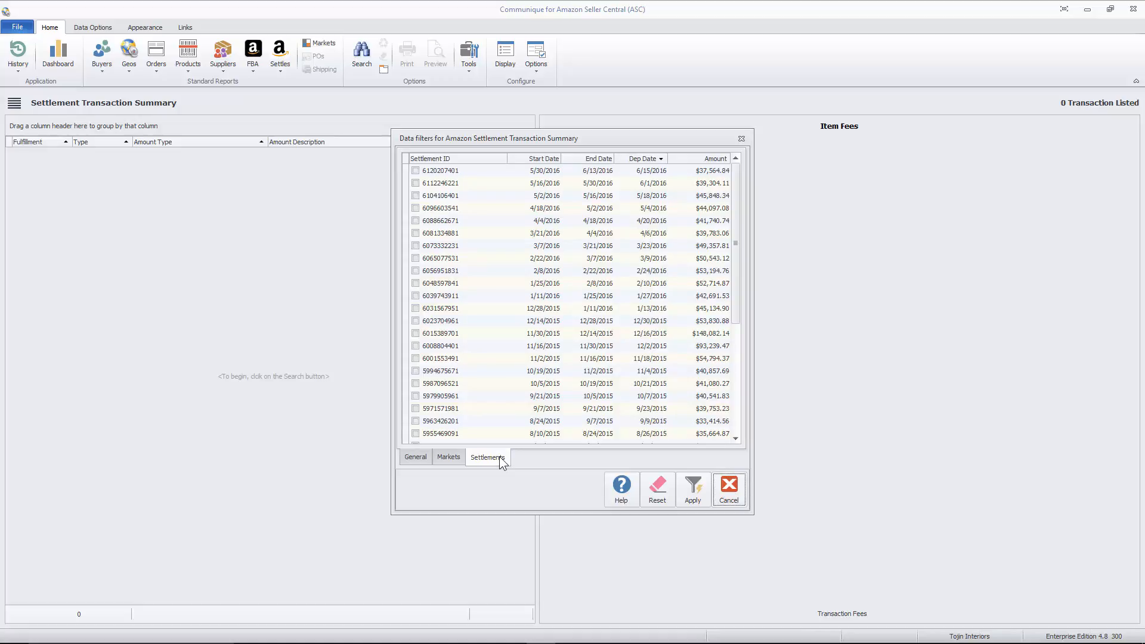
click(417, 457)
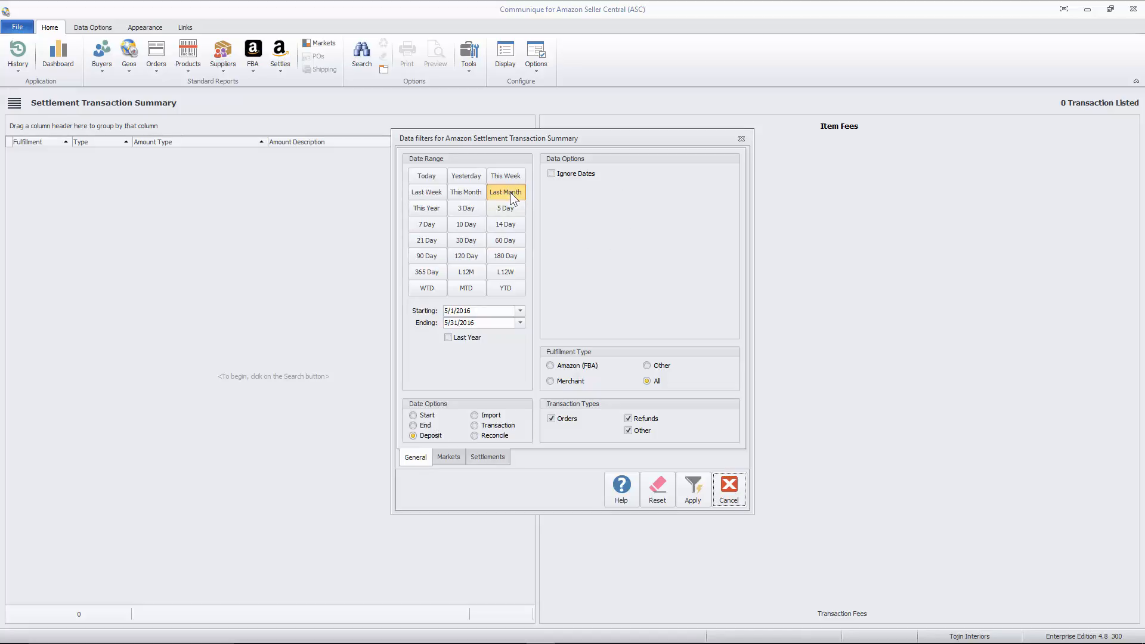
click(495, 458)
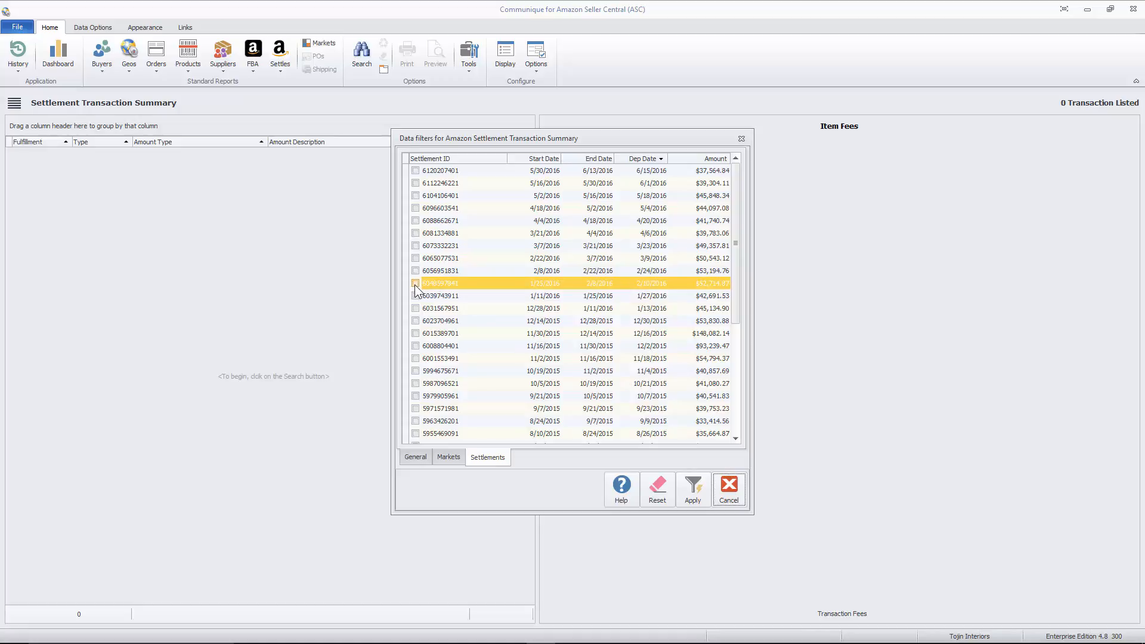
click(416, 283)
click(693, 487)
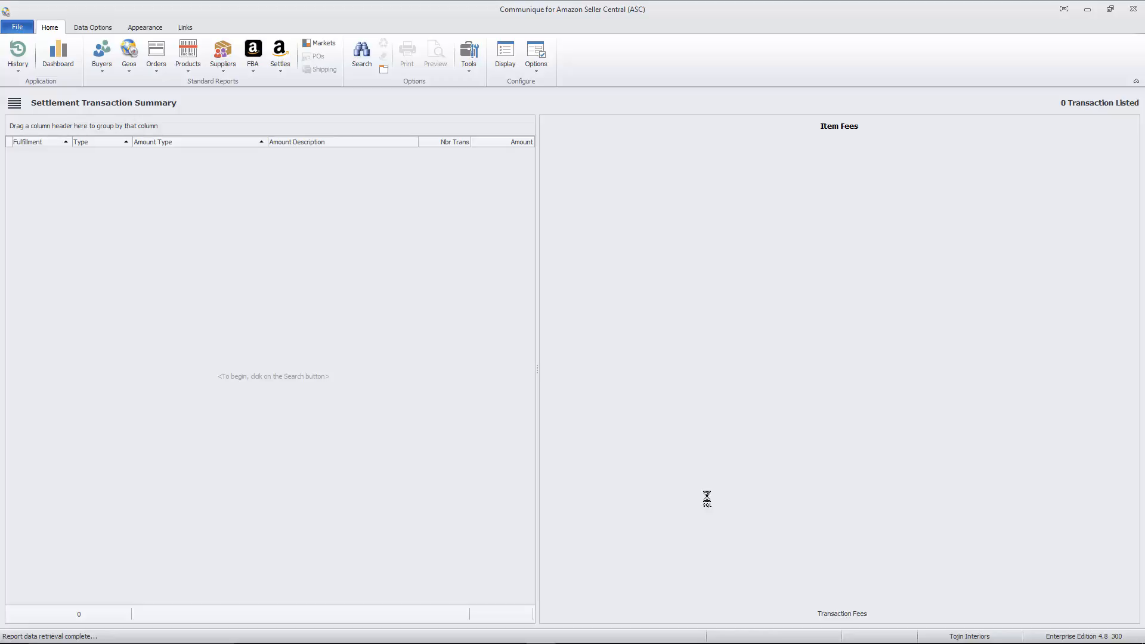
Step: Enable Ignore Dates in the report's data filters and reapply them for the checked settlement
right_click(468, 338)
click(490, 342)
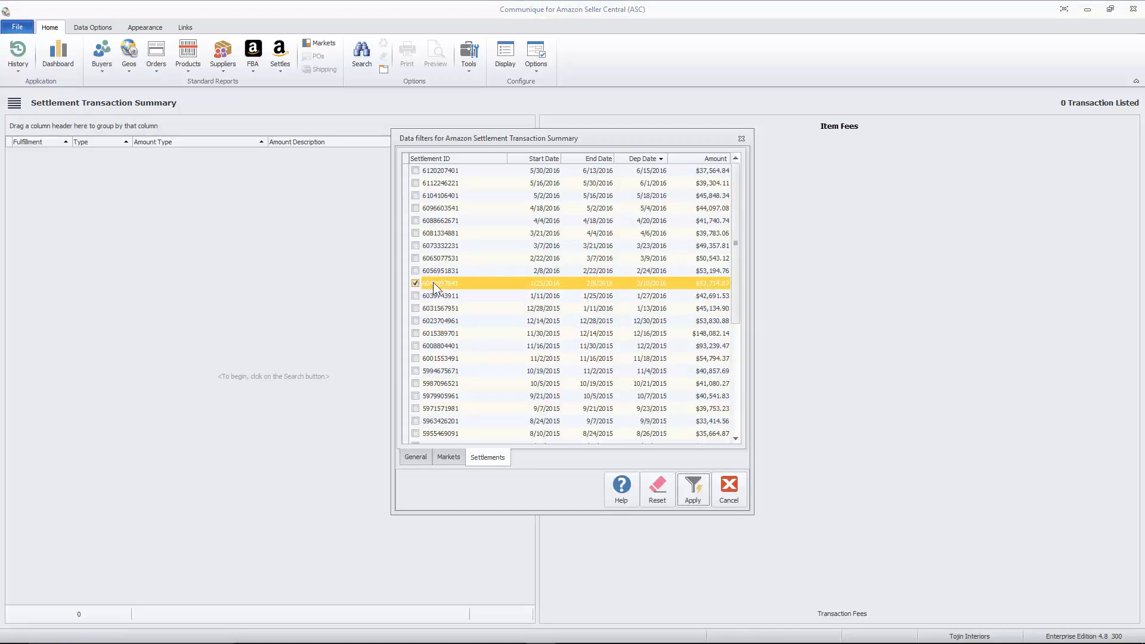
click(415, 458)
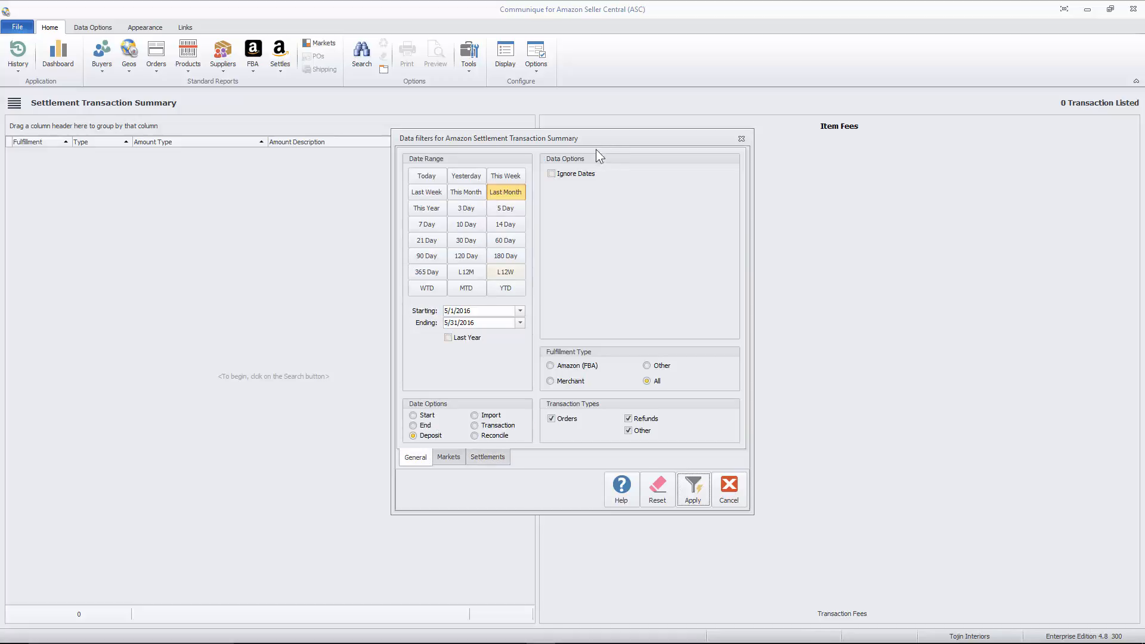
click(707, 496)
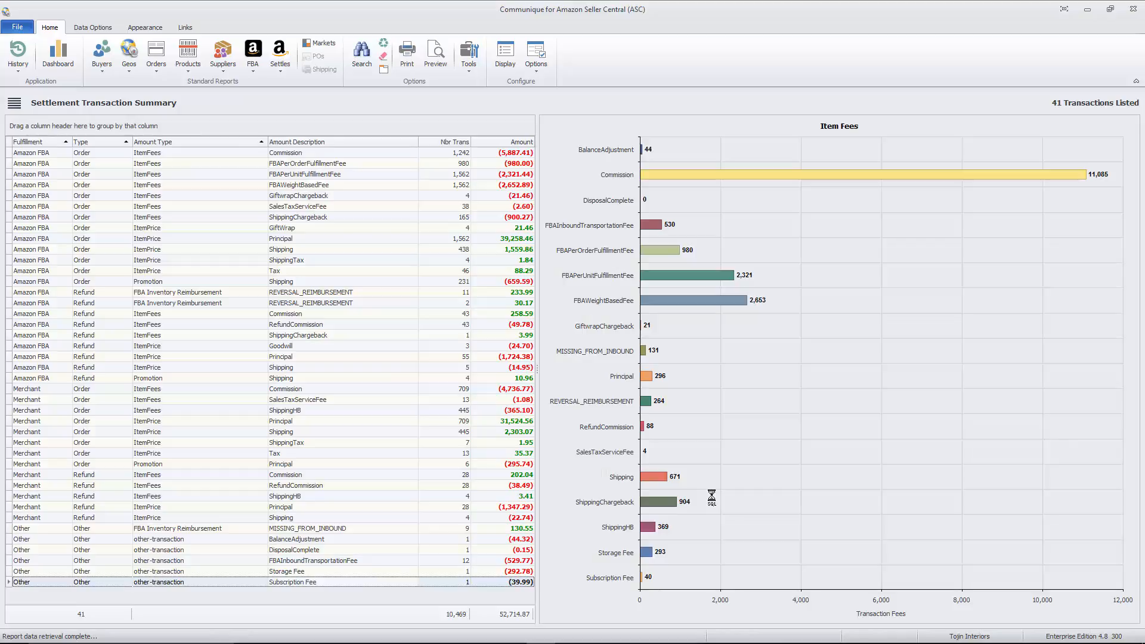
Step: Reset the report's data filters to their defaults and apply them
right_click(565, 379)
click(584, 386)
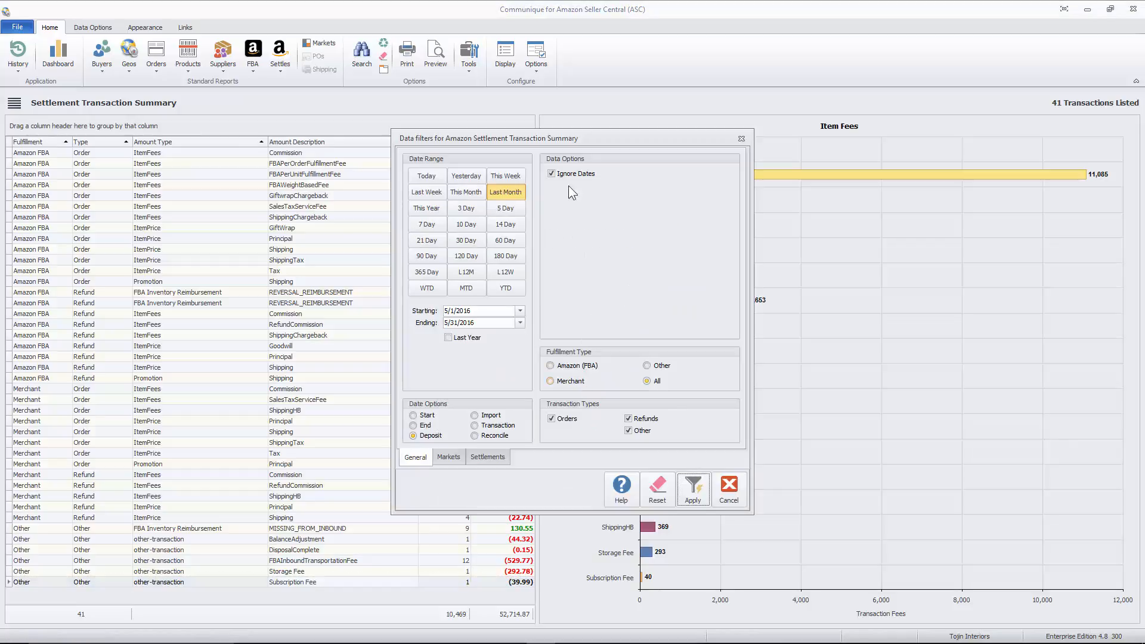
click(489, 459)
click(454, 284)
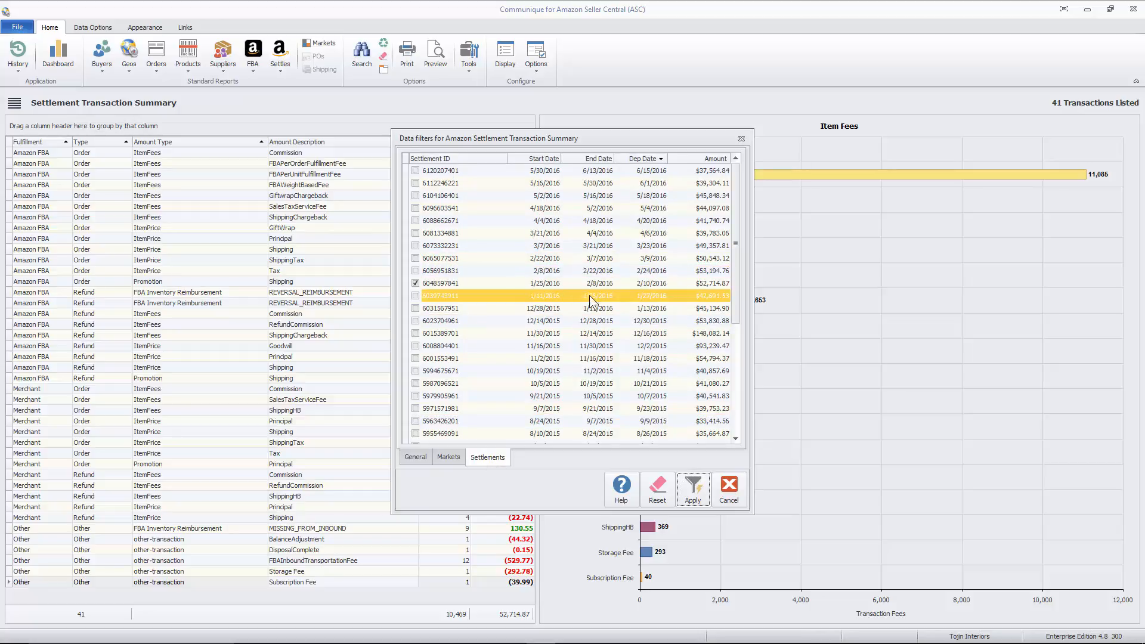
click(425, 459)
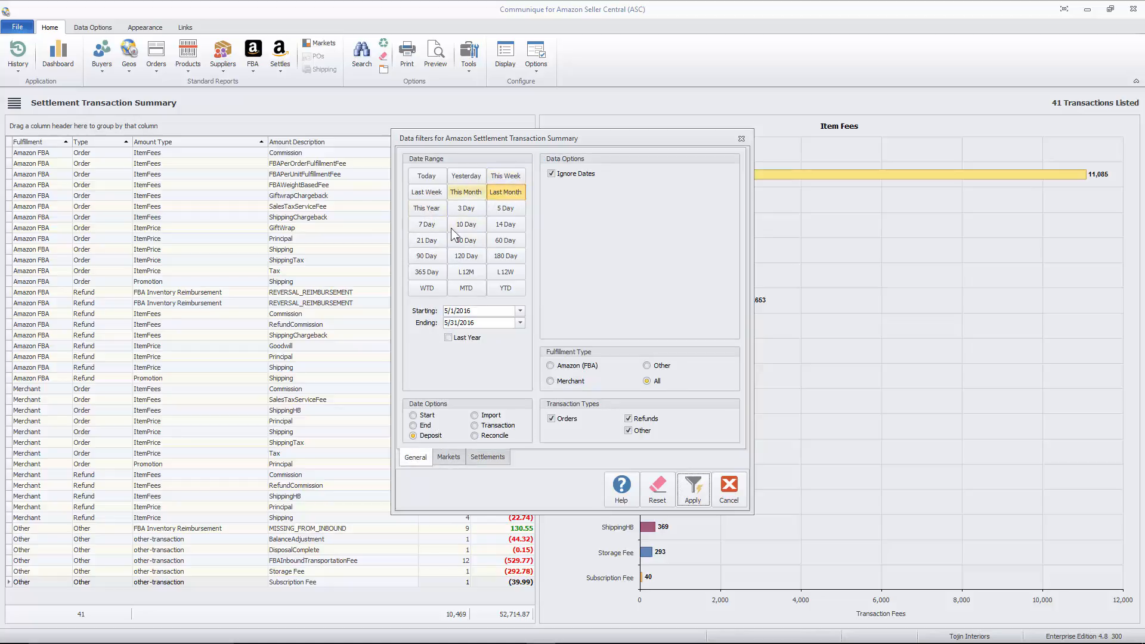
click(488, 457)
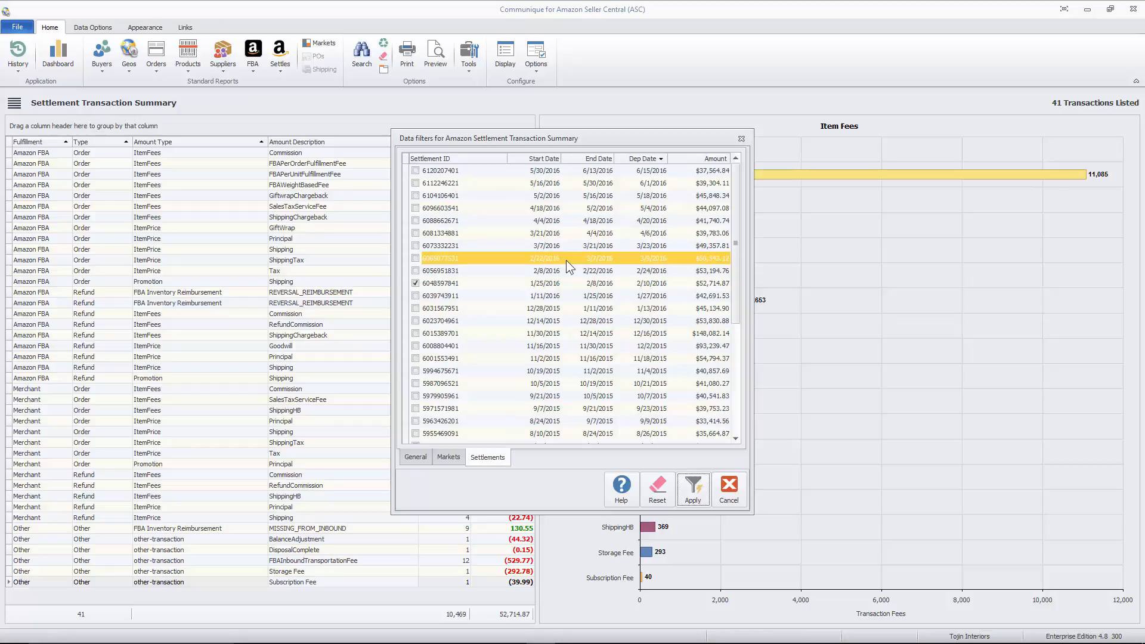
click(661, 499)
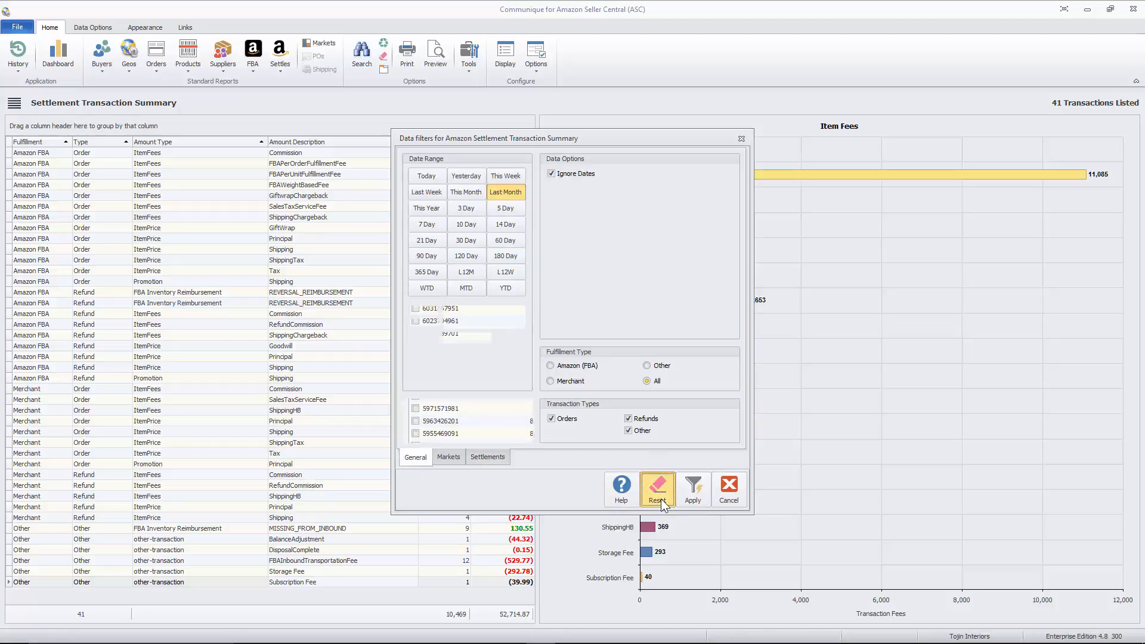
click(700, 491)
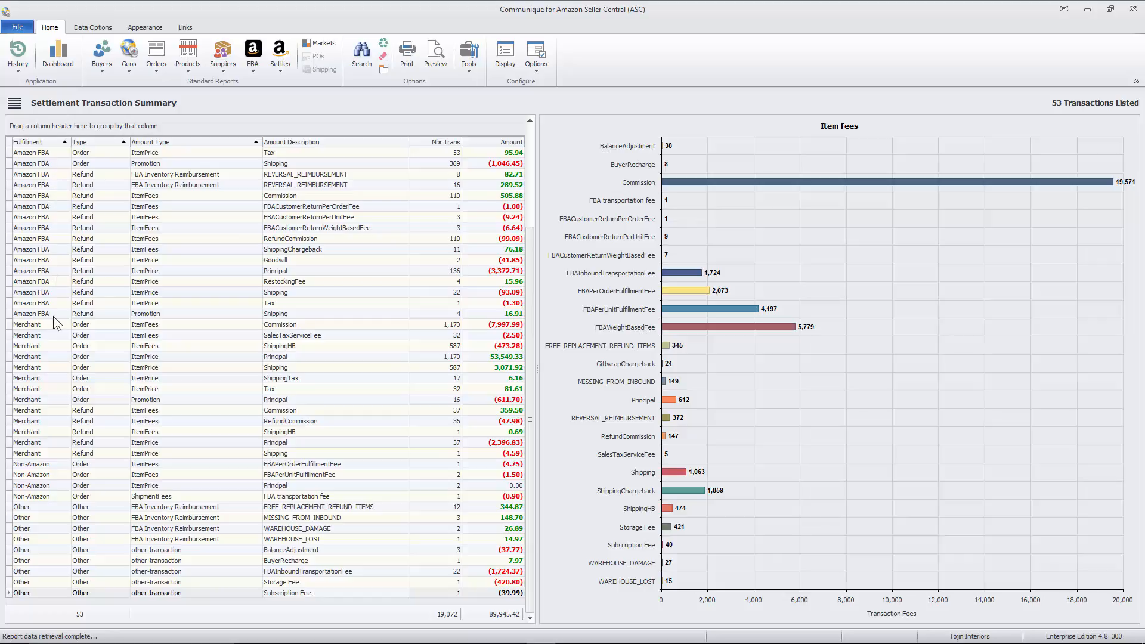
Step: Examine the Non-Amazon and Other fulfillment rows in the transaction list
click(53, 464)
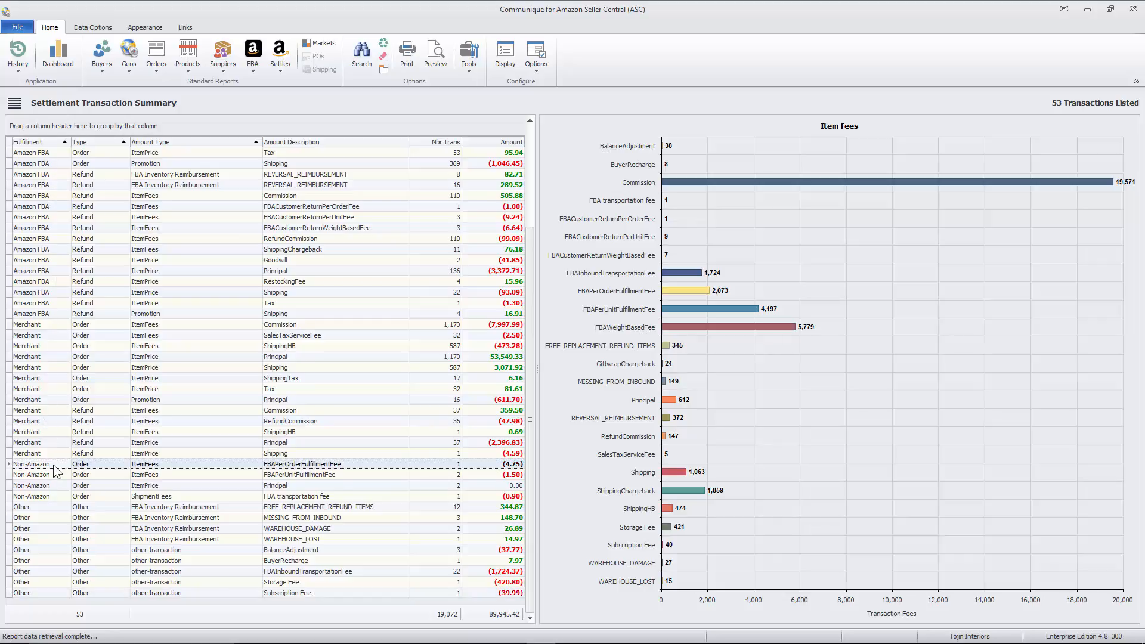
click(40, 507)
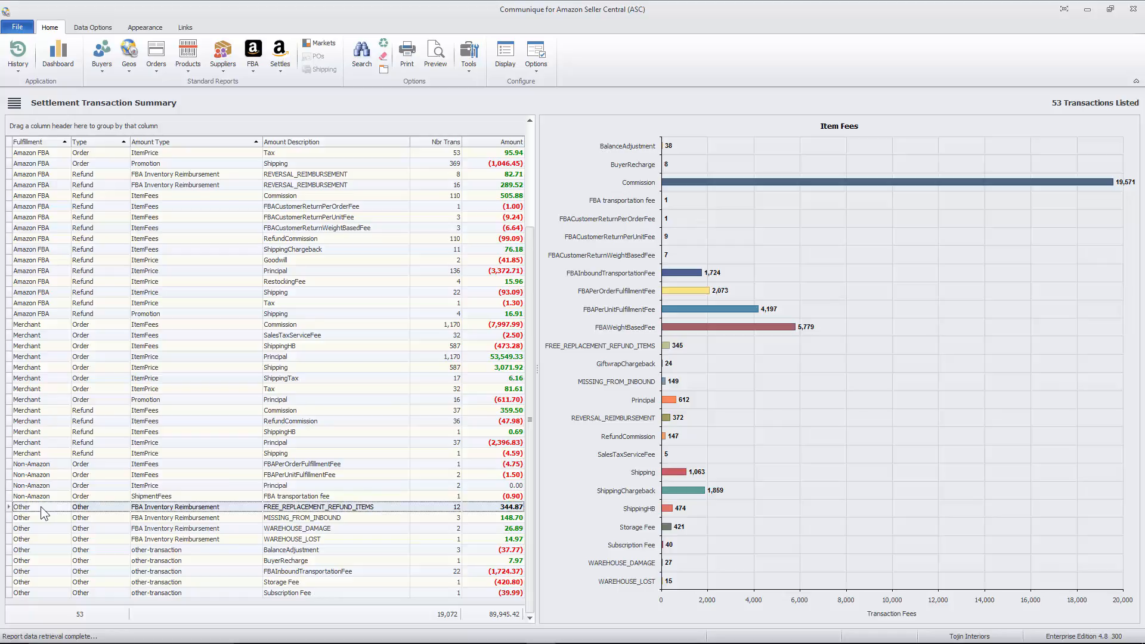
click(58, 464)
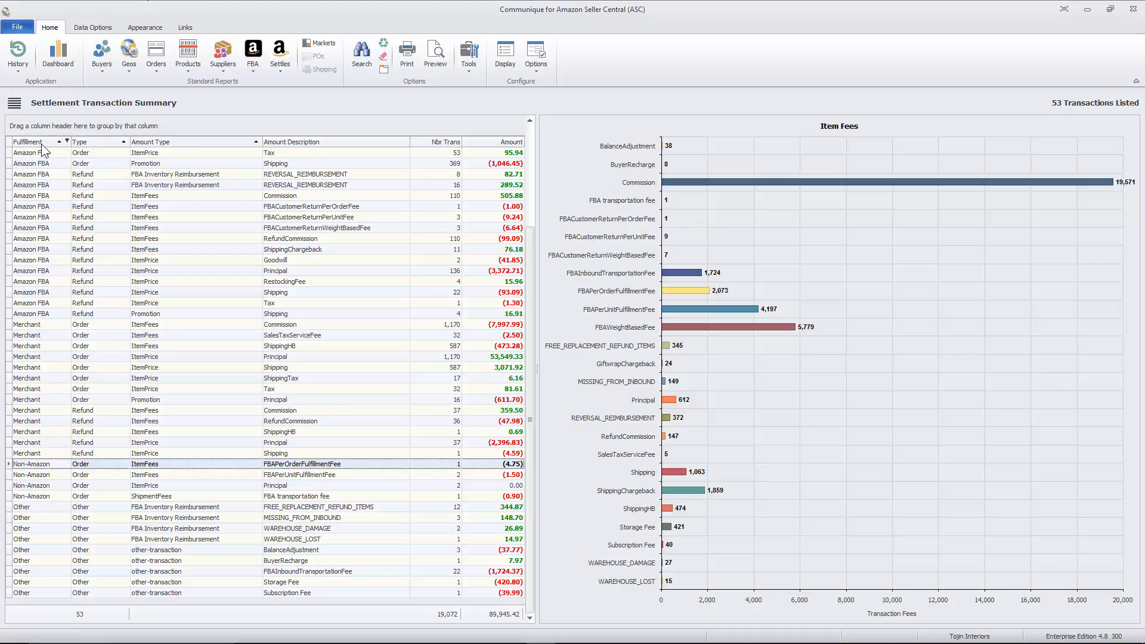
Step: Group the transactions by Fulfillment, with Type as the second grouping level
mouse_move(42, 144)
mouse_down()
mouse_move(50, 130)
mouse_move(39, 128)
mouse_up()
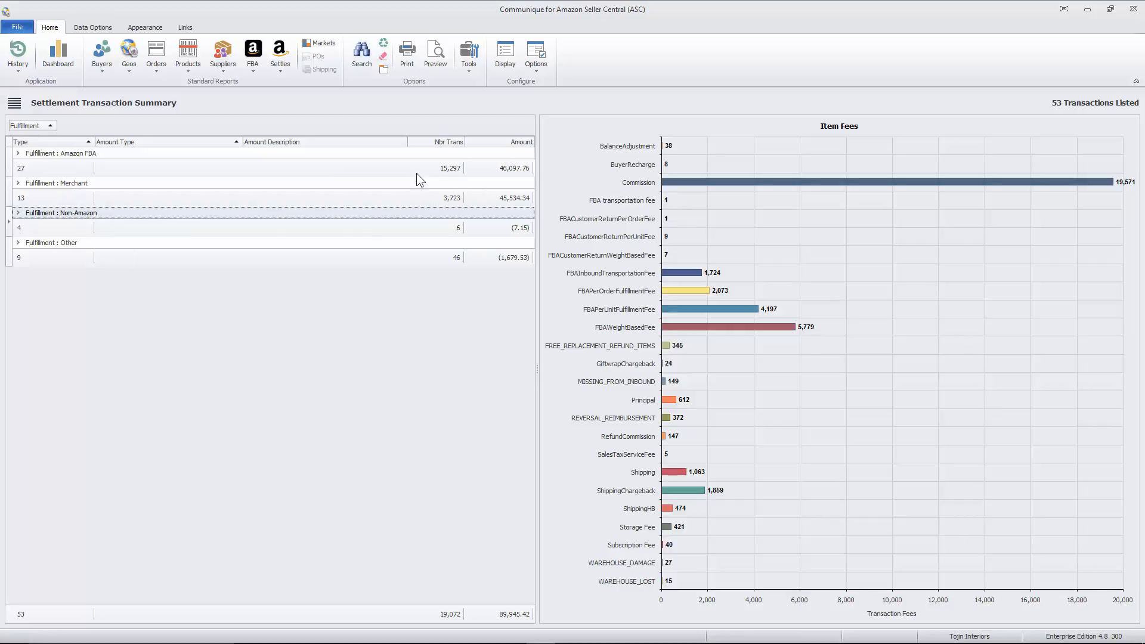
click(19, 154)
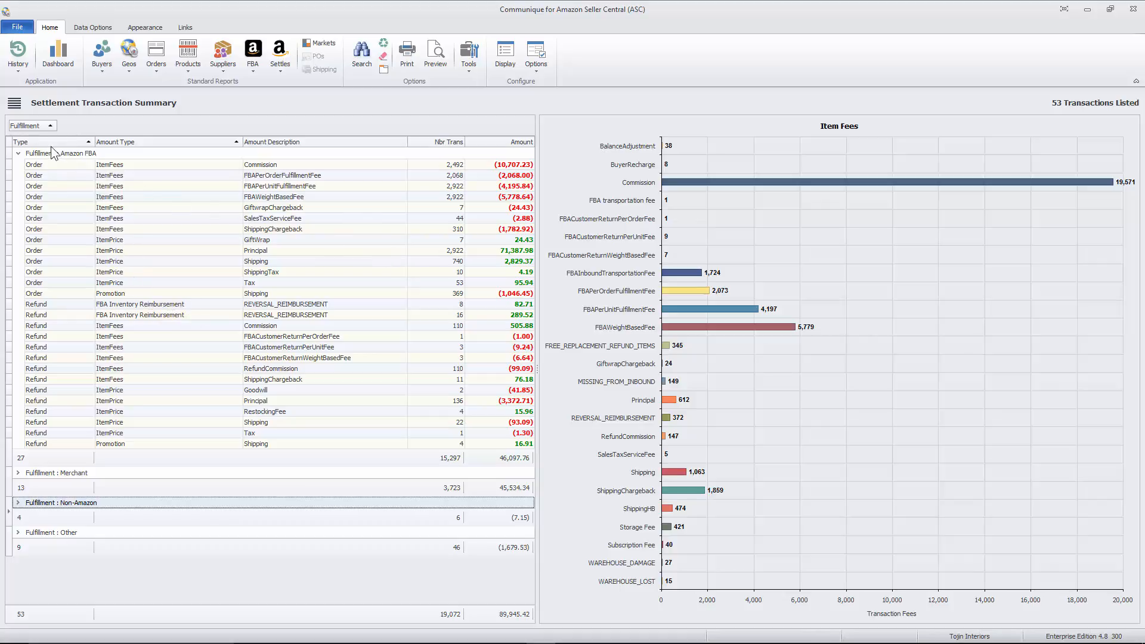
drag(47, 146, 82, 132)
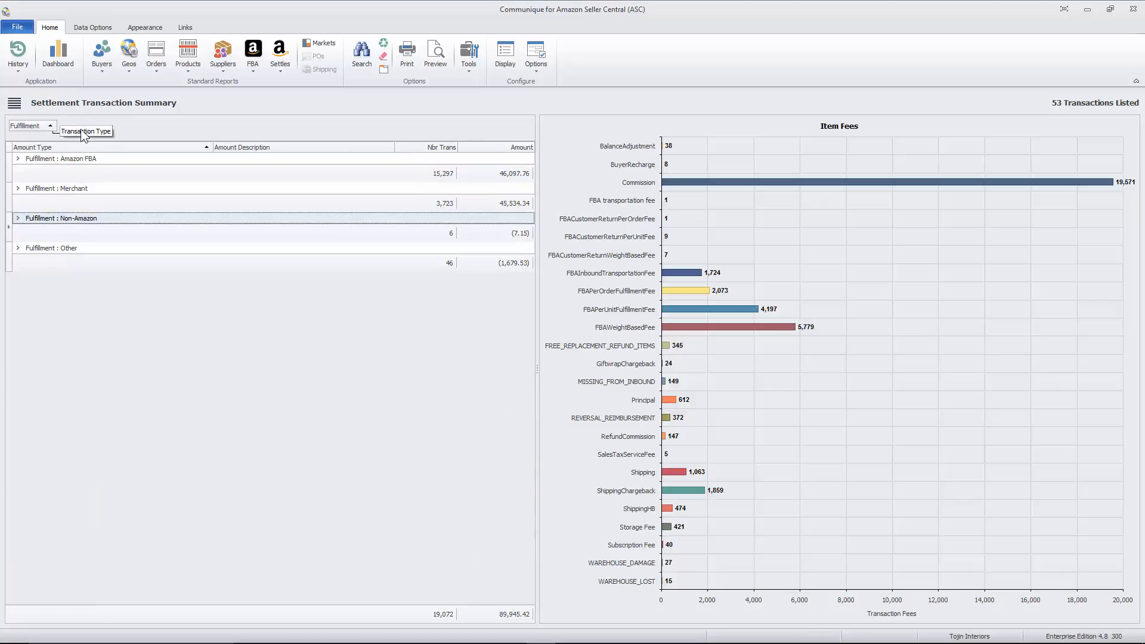
Step: Expand the Amazon FBA group and examine the transactions in its Refund and Order subgroups, then collapse both subgroups
click(20, 159)
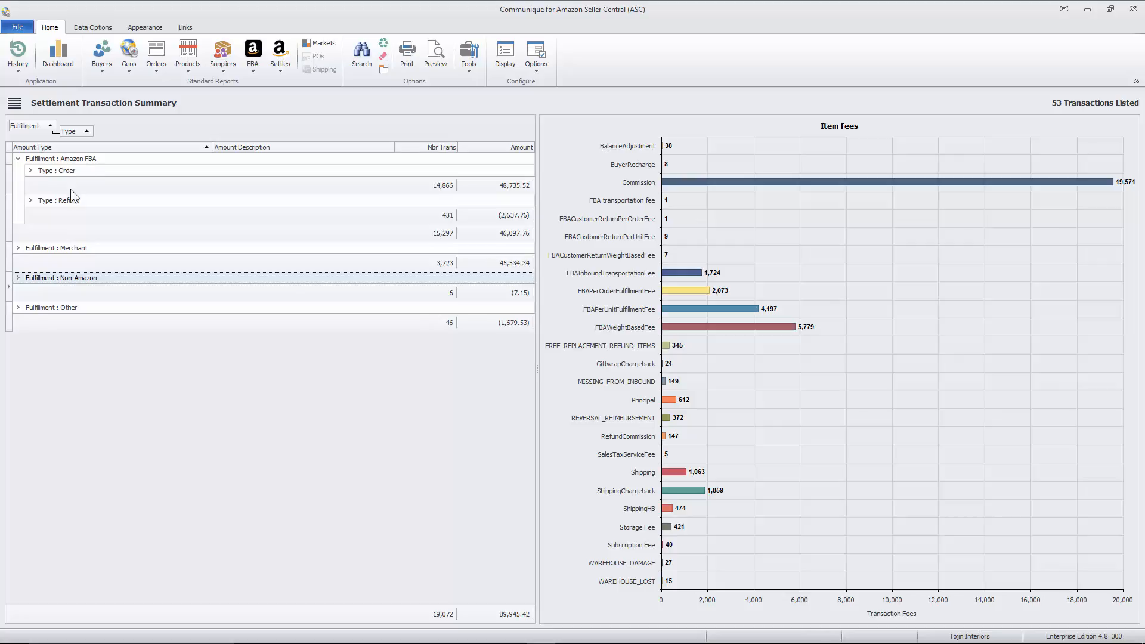
click(30, 201)
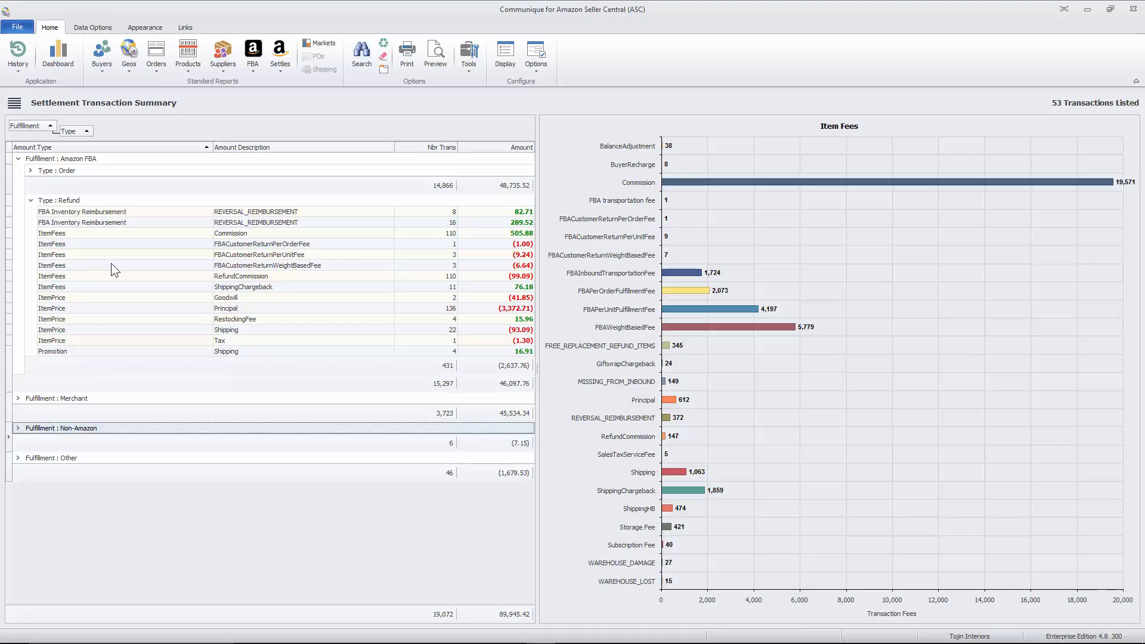
click(29, 171)
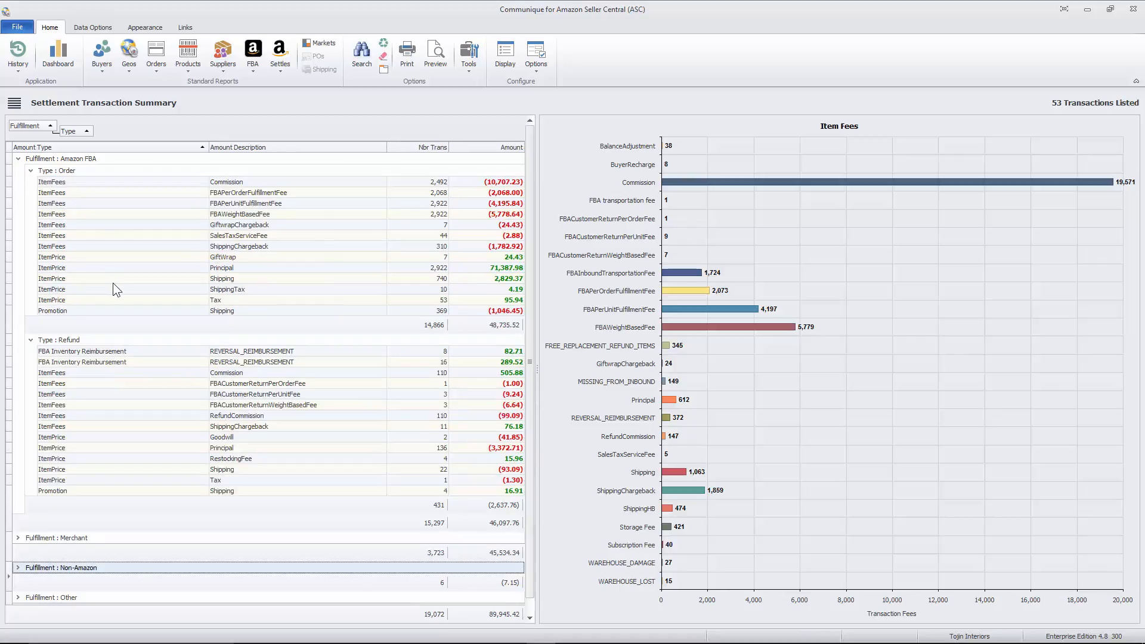
click(30, 171)
click(31, 202)
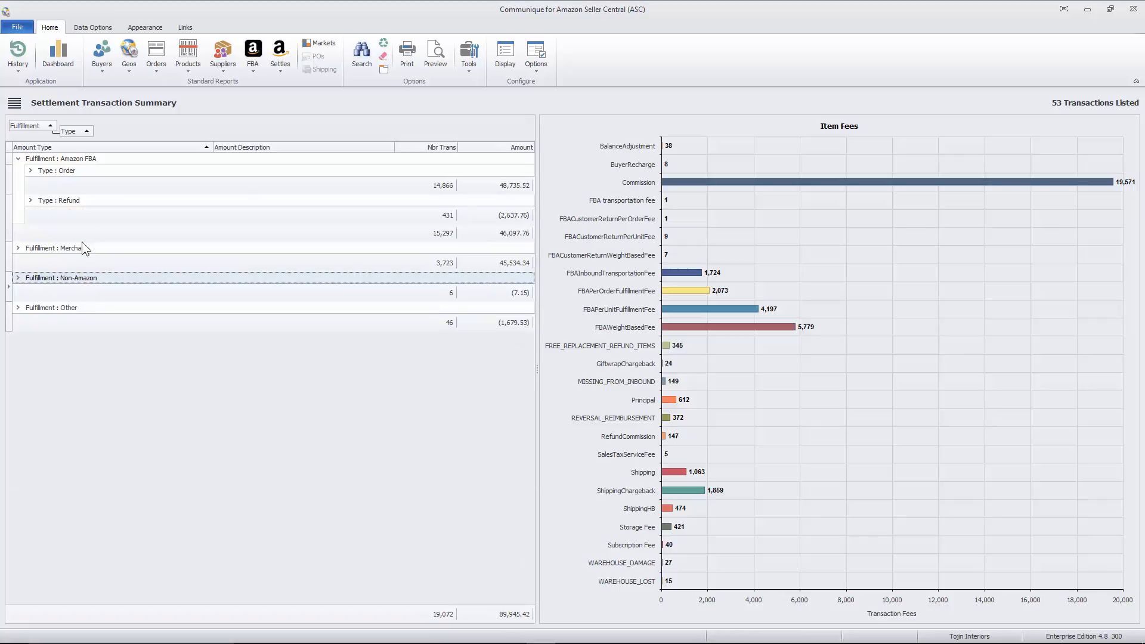
Step: Replace the Fulfillment and Type grouping with Amount Type, nesting Amount Description as the second level
drag(68, 132, 16, 147)
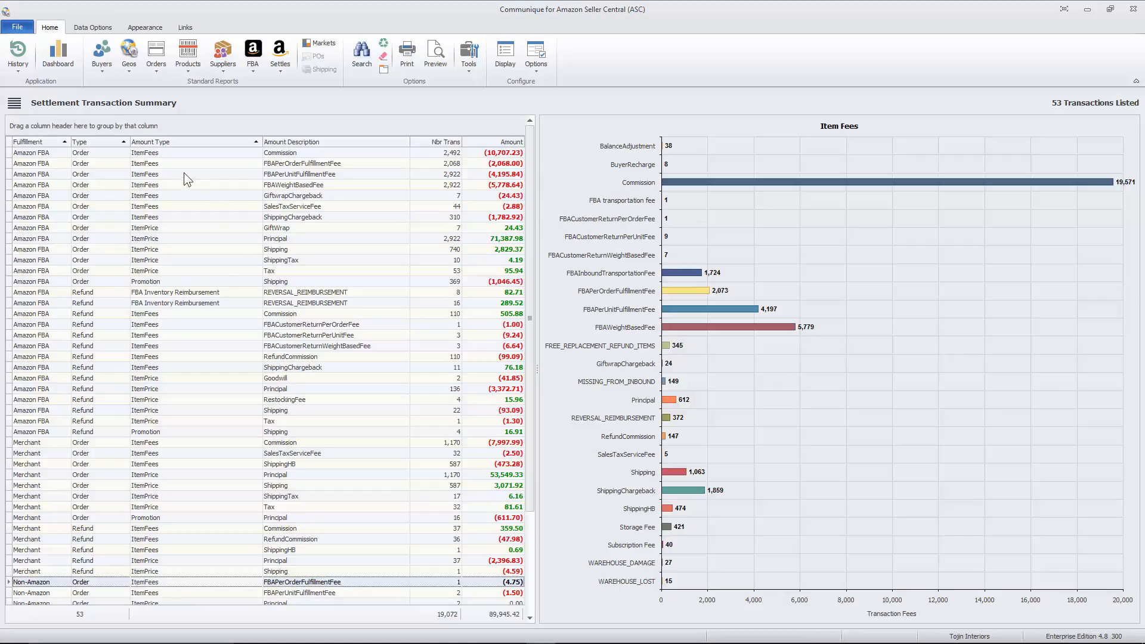
drag(183, 141, 55, 123)
click(18, 183)
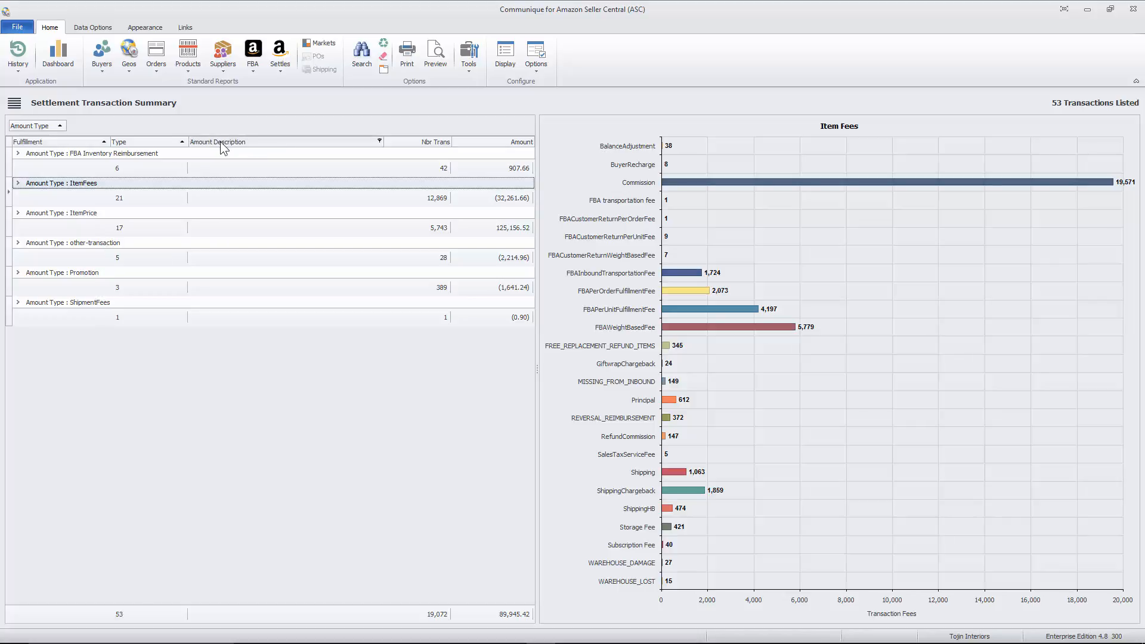
drag(220, 141, 93, 130)
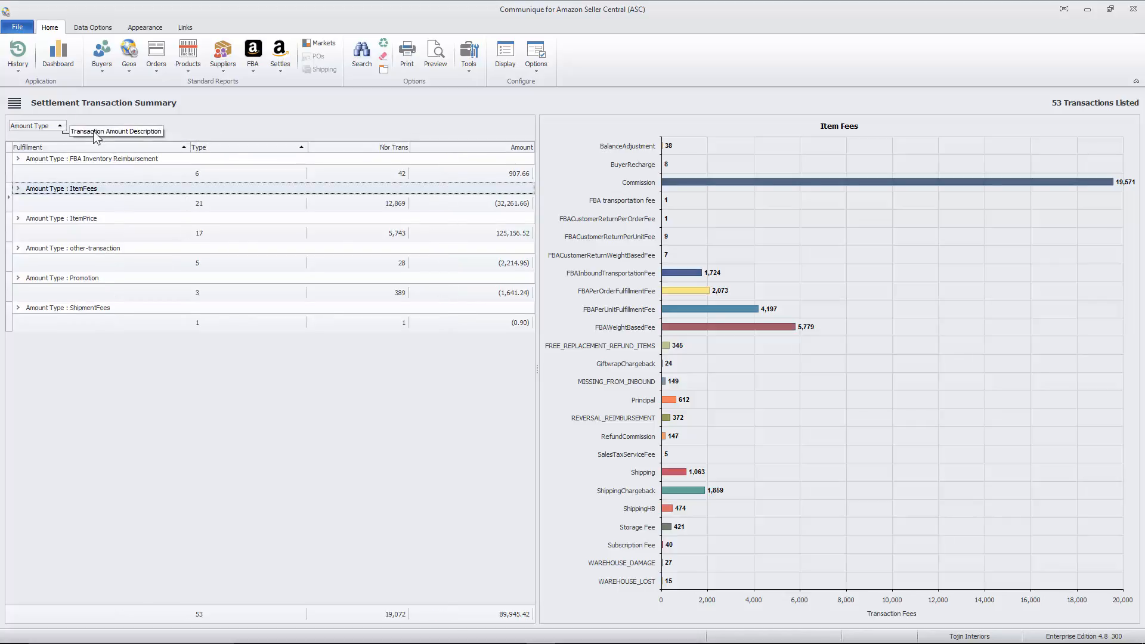
Step: Expand FBA Inventory Reimbursement and examine its REVERSAL_REIMBURSEMENT, WAREHOUSE_DAMAGE and WAREHOUSE_LOST subgroups
click(18, 159)
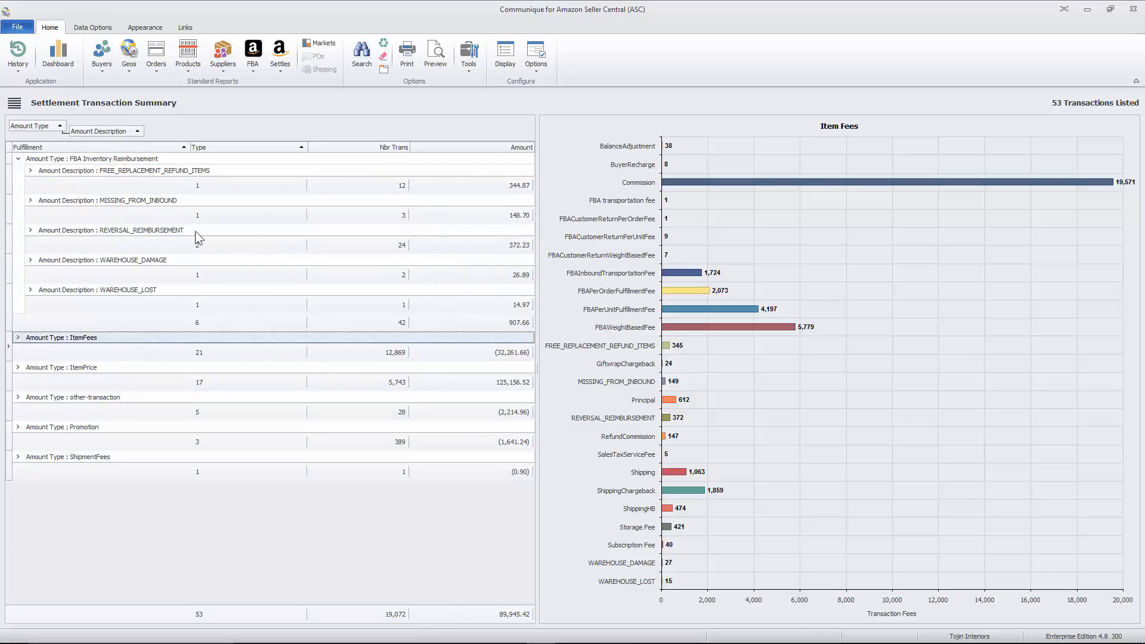
click(30, 231)
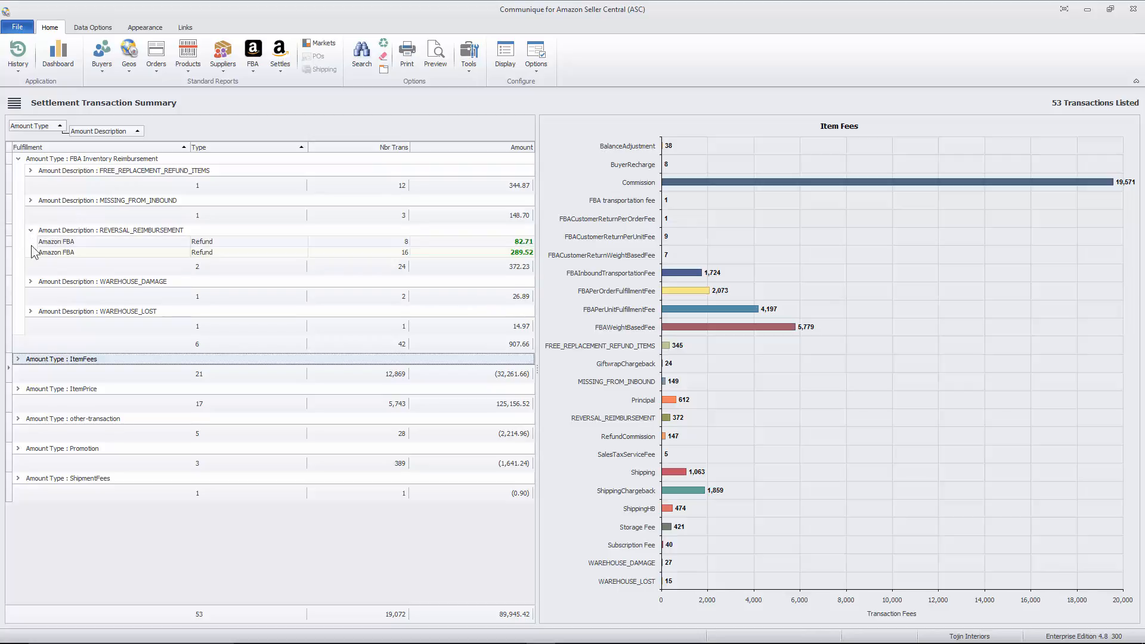
click(31, 281)
click(31, 322)
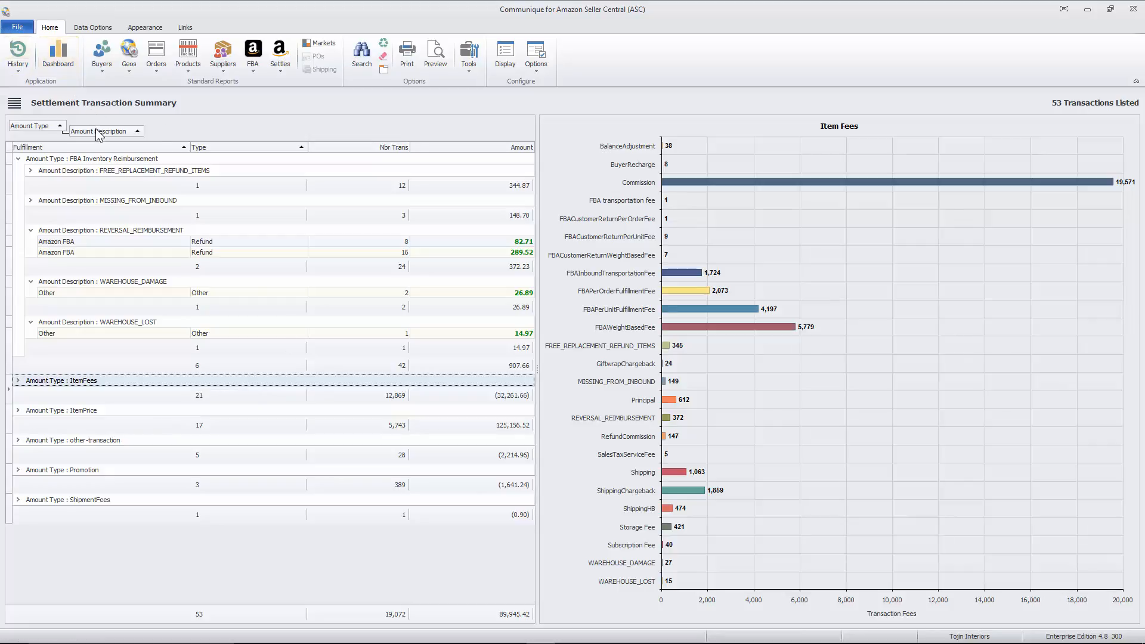
Step: Remove the Amount Type and Amount Description groupings, placing both columns at the front of the transaction list
drag(98, 130, 33, 148)
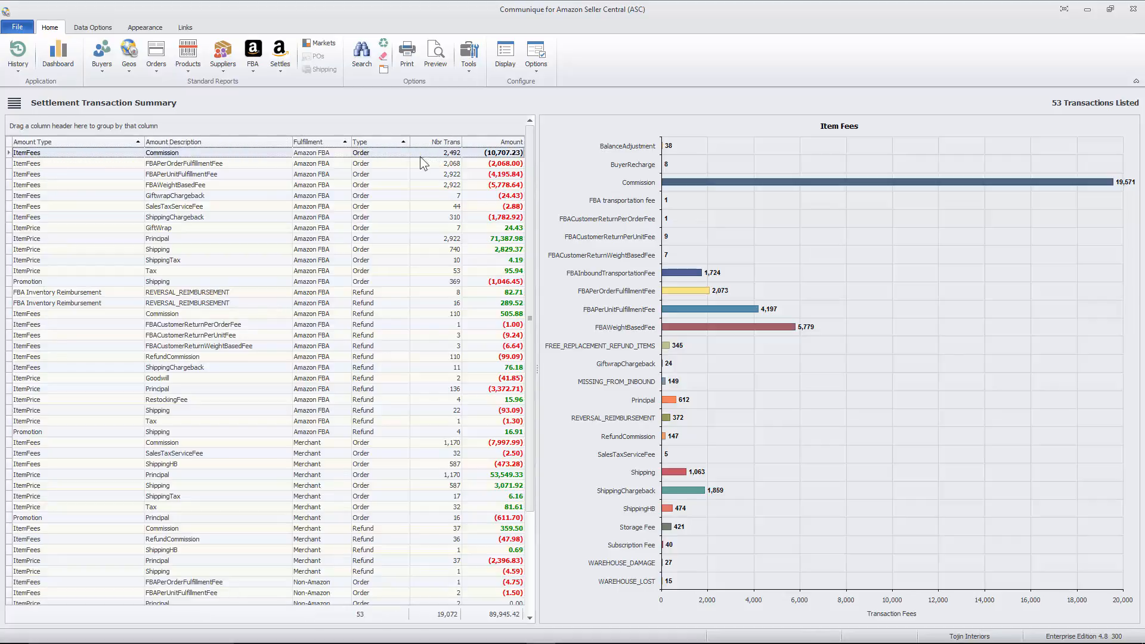
Step: Group the settlement transactions by Fulfillment, nesting Type as the second grouping level
drag(330, 146, 49, 130)
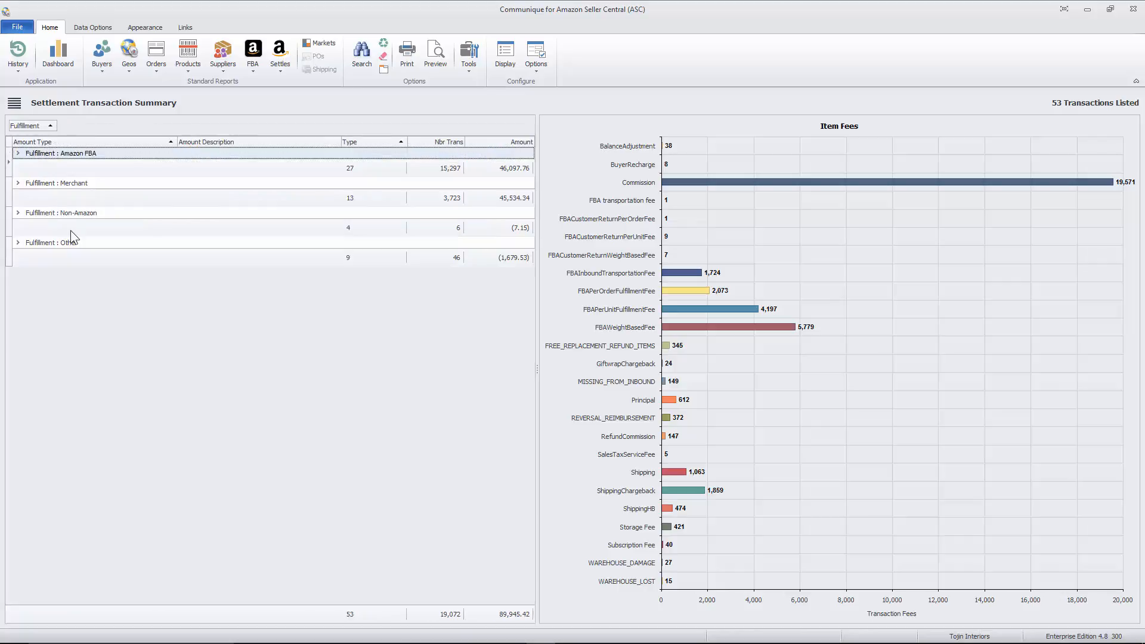
drag(370, 145, 77, 131)
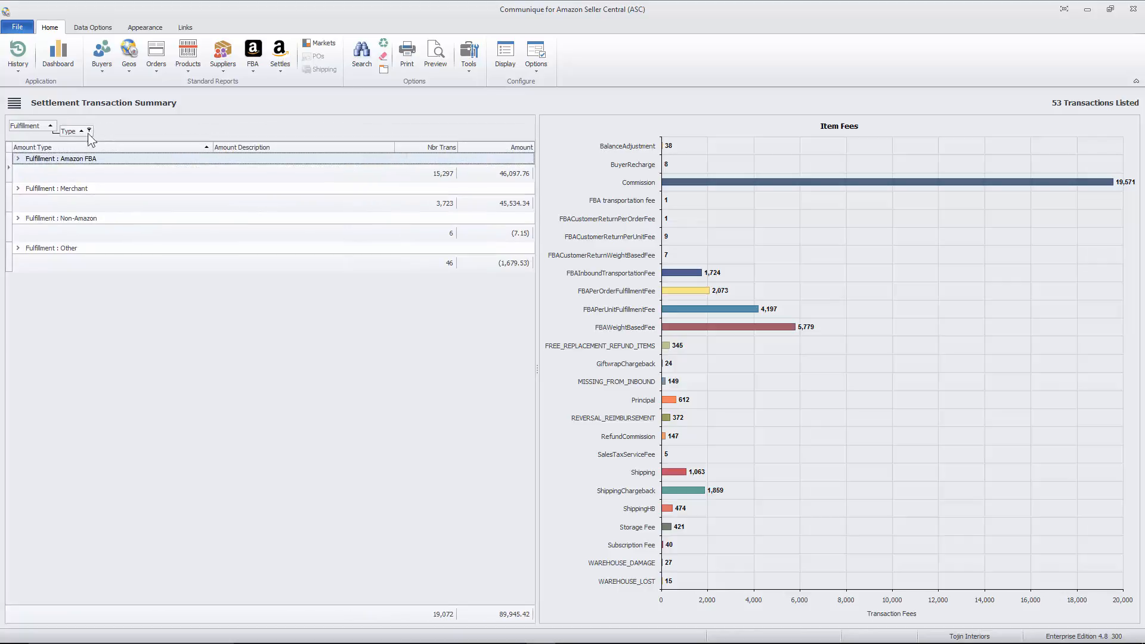
Step: Expand the Amazon FBA group with its Order and Refund subgroups and examine the item fee rows under Order
click(18, 158)
click(30, 171)
click(30, 339)
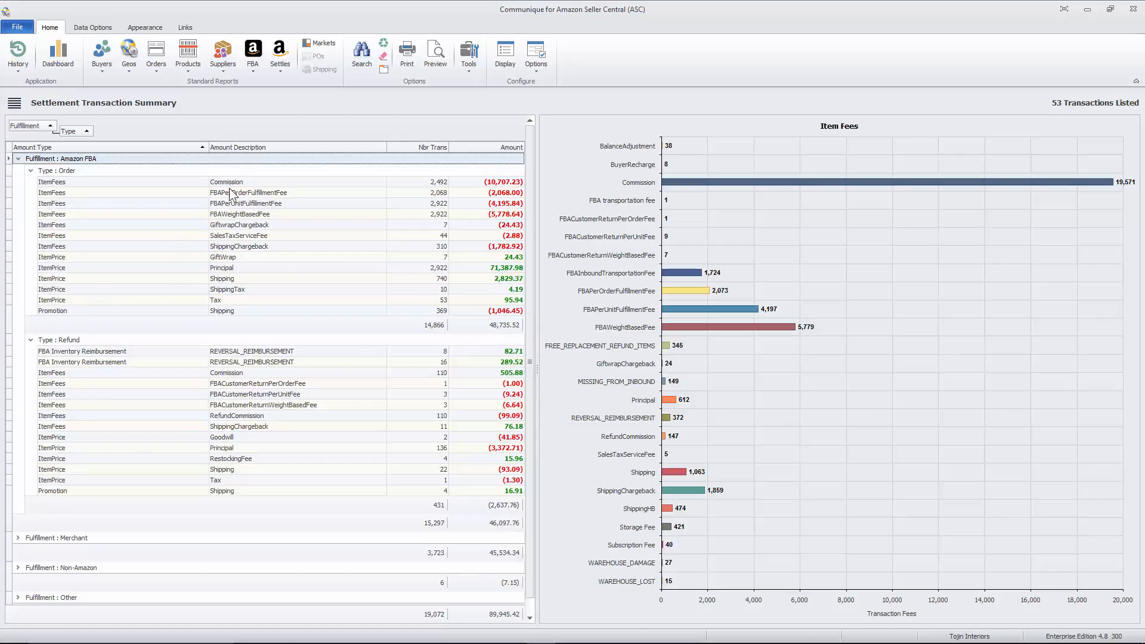
click(259, 184)
click(268, 195)
click(268, 216)
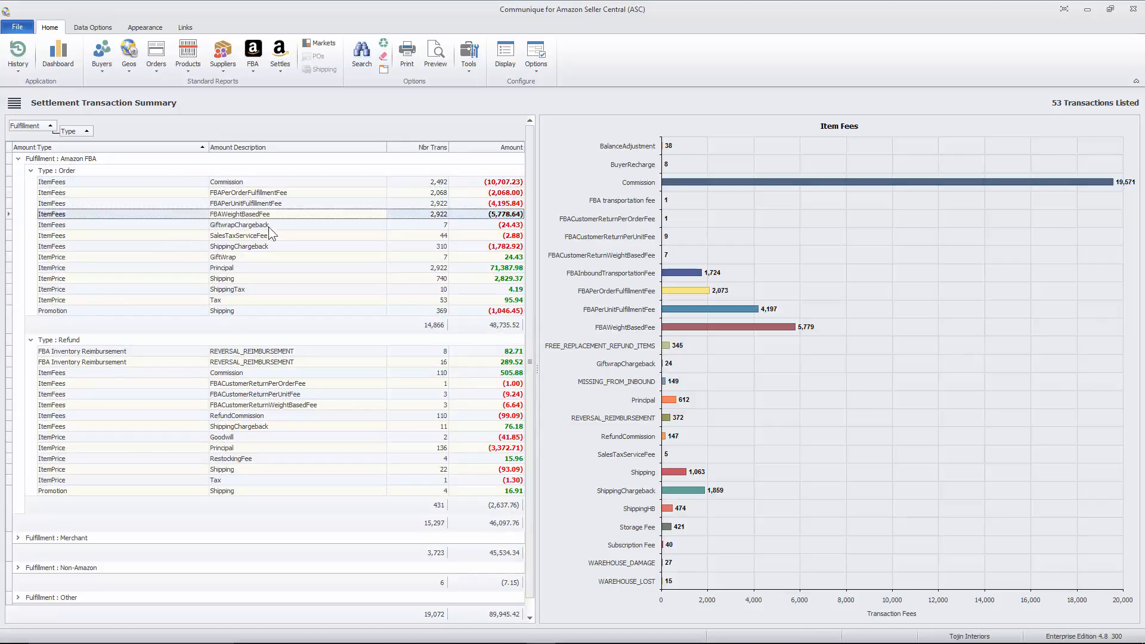
click(269, 235)
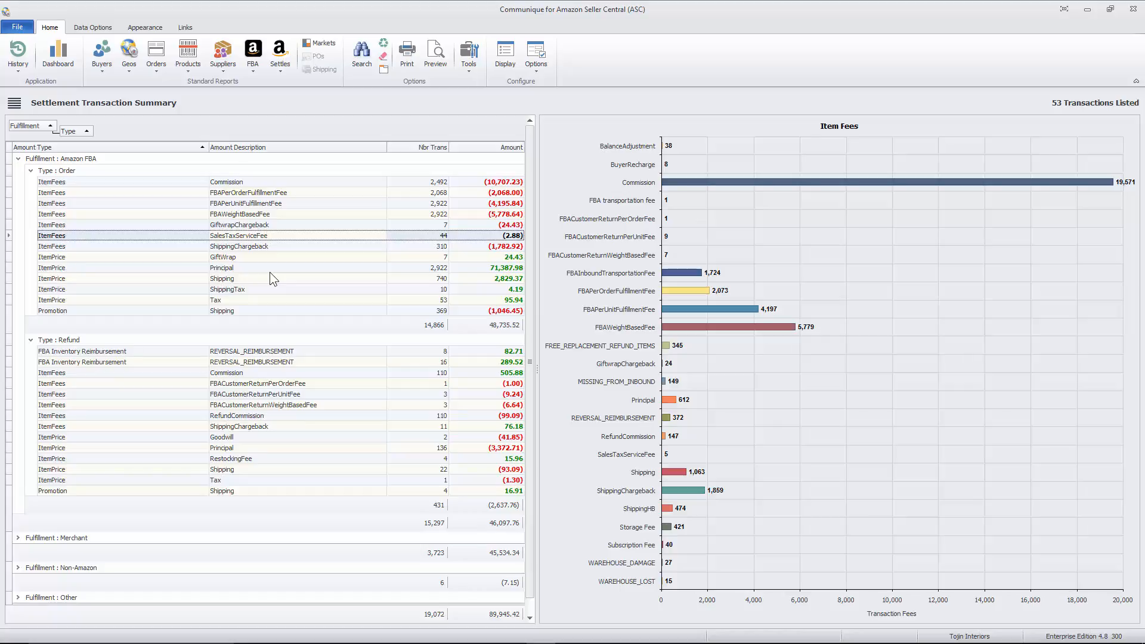
Step: Switch to the TransactionSummary.ppsx slide show in PowerPoint and advance to the closing contact slide
key(alt+Tab)
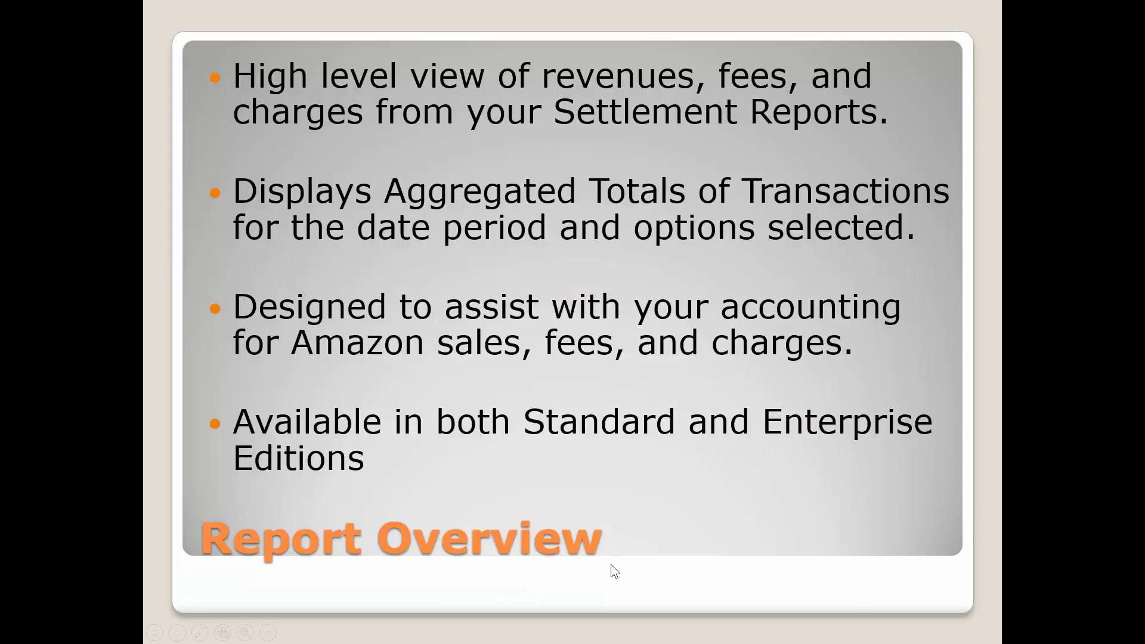
click(623, 541)
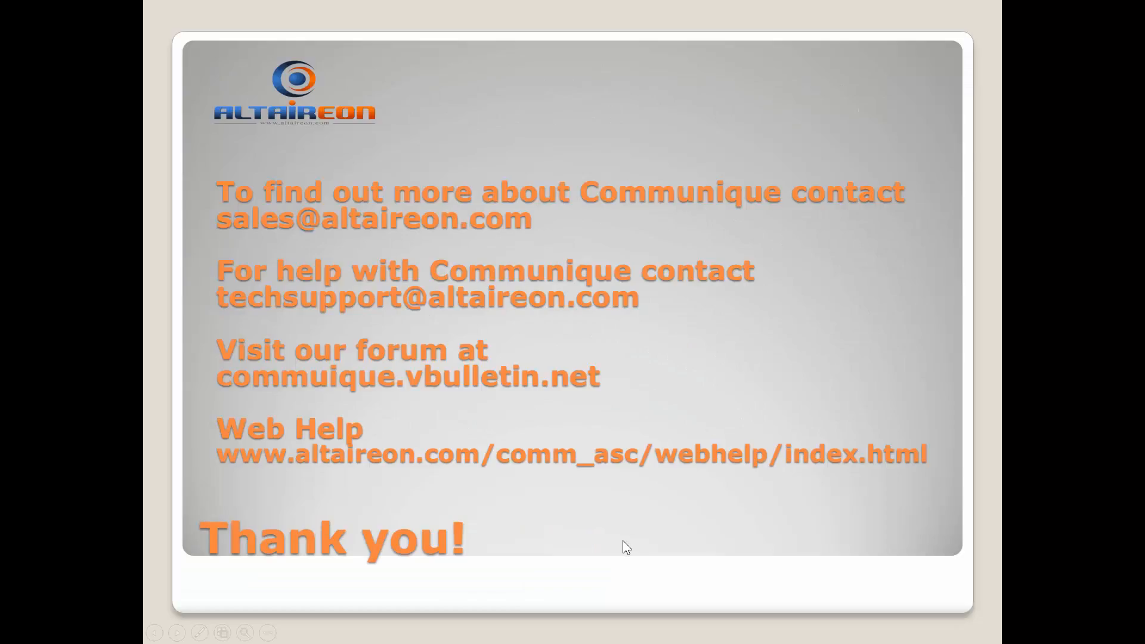